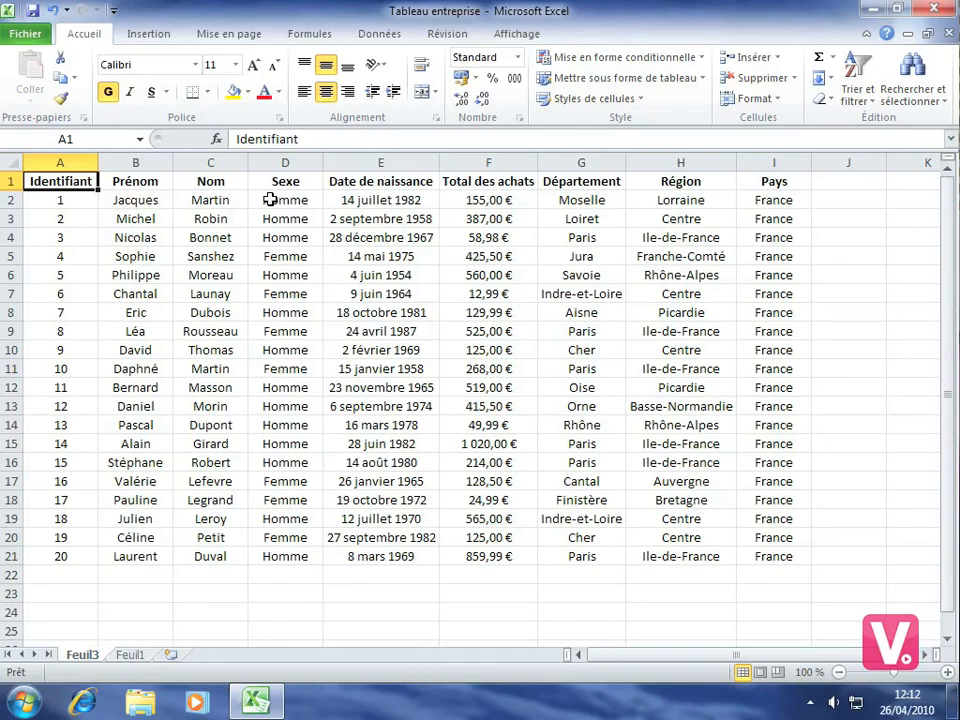
Start a text-contains highlighting rule for "Femme" on the Sexe values in D2:D21.
left_click_drag(277, 200, 286, 552)
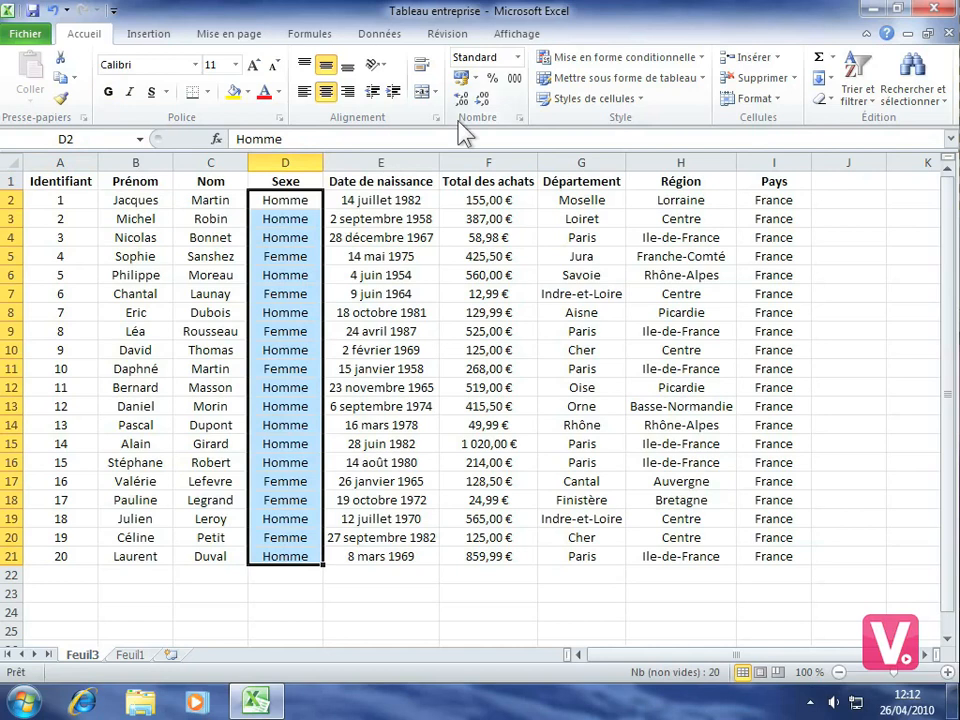
left_click(690, 66)
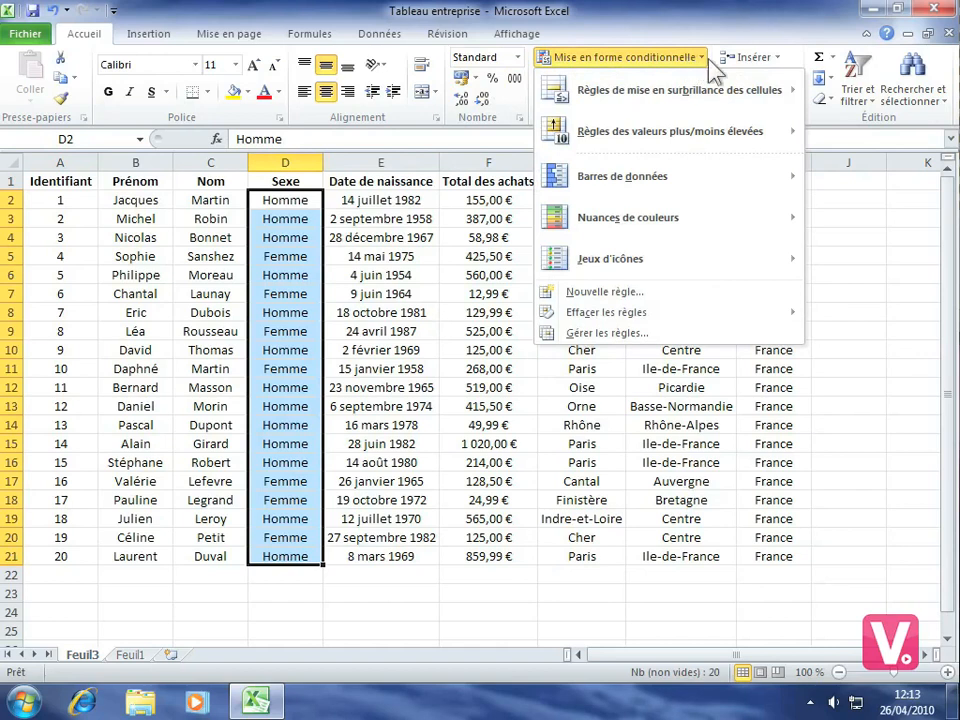
mouse_move(725, 95)
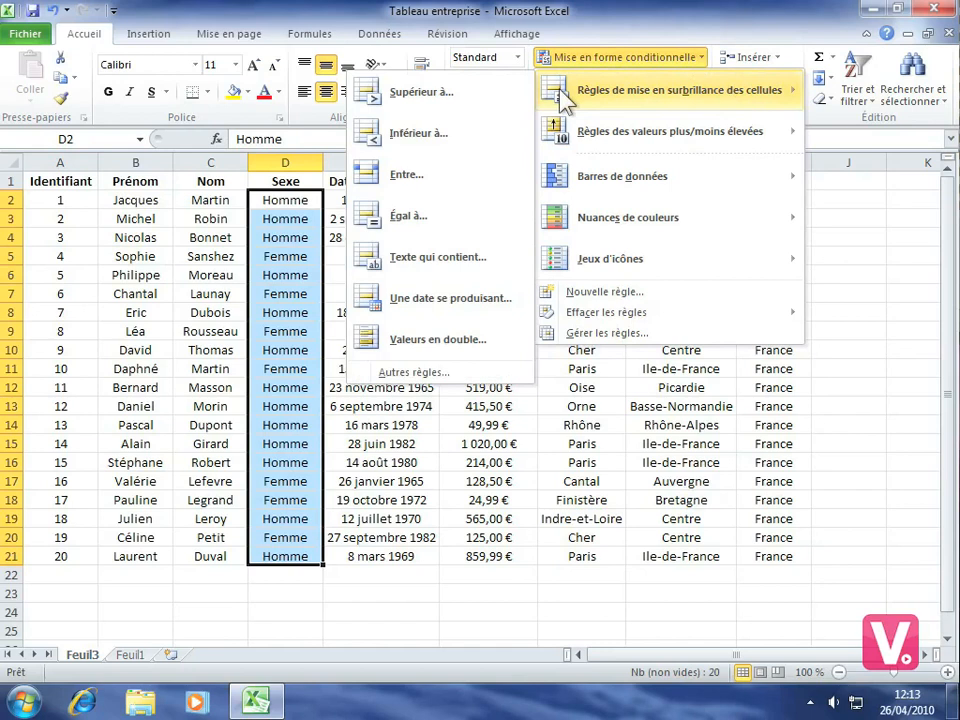
left_click(425, 258)
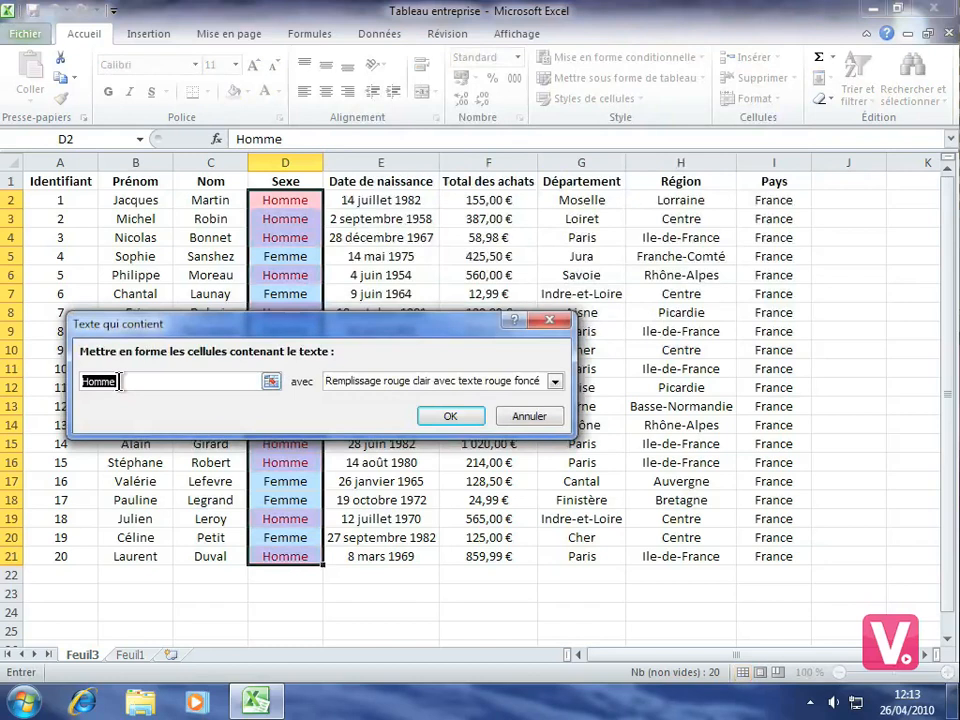
type("Femme")
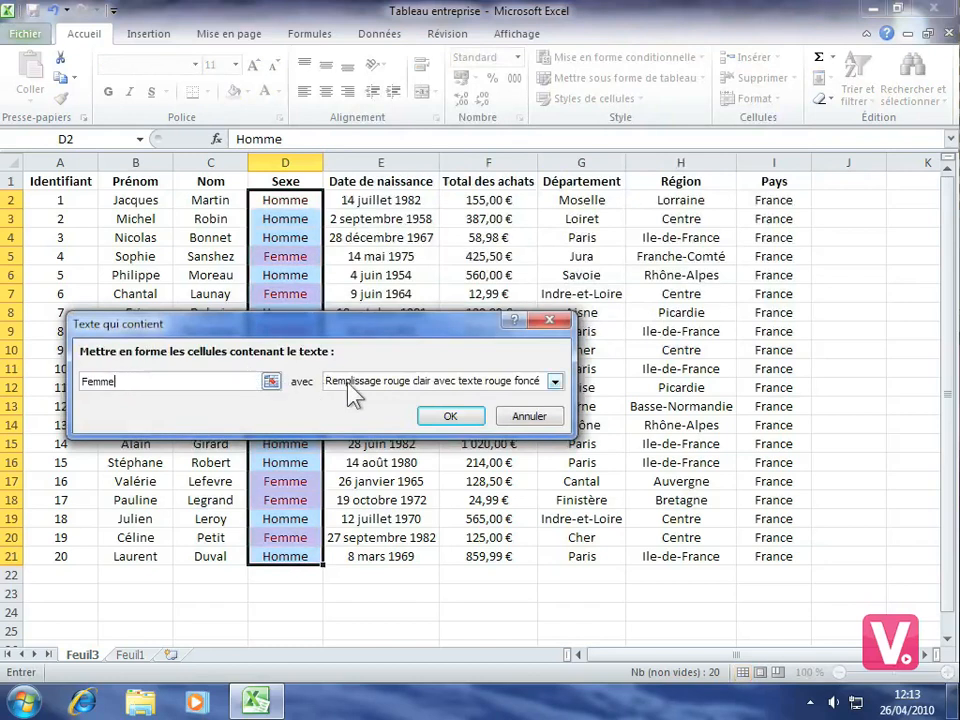
Give the "Femme" rule a custom format with bold red text and no strikethrough, and apply it.
left_click(554, 383)
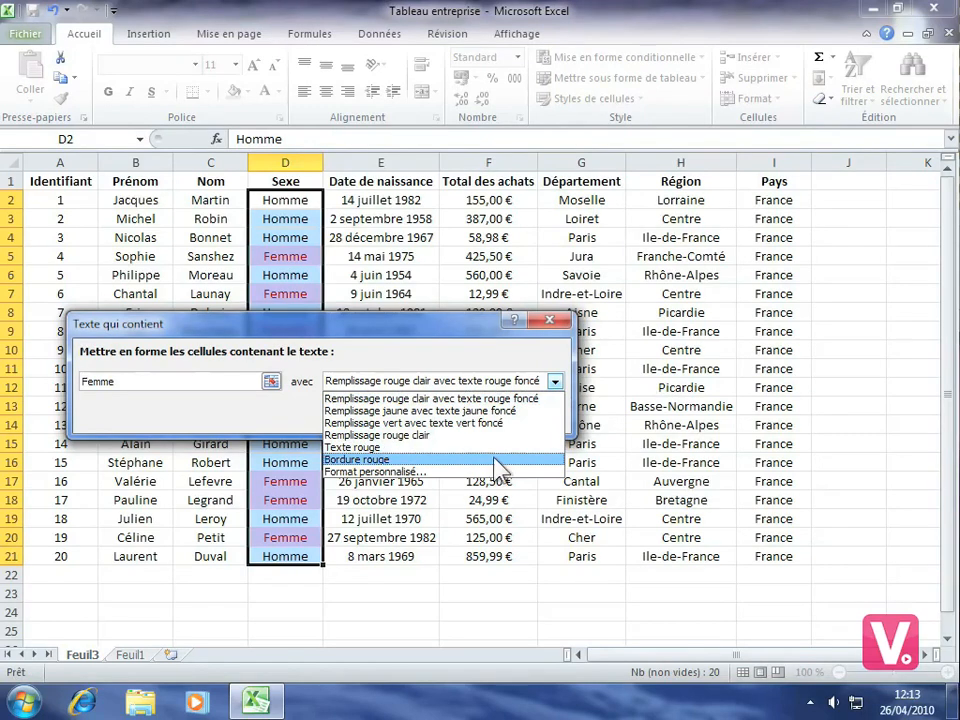
left_click(397, 472)
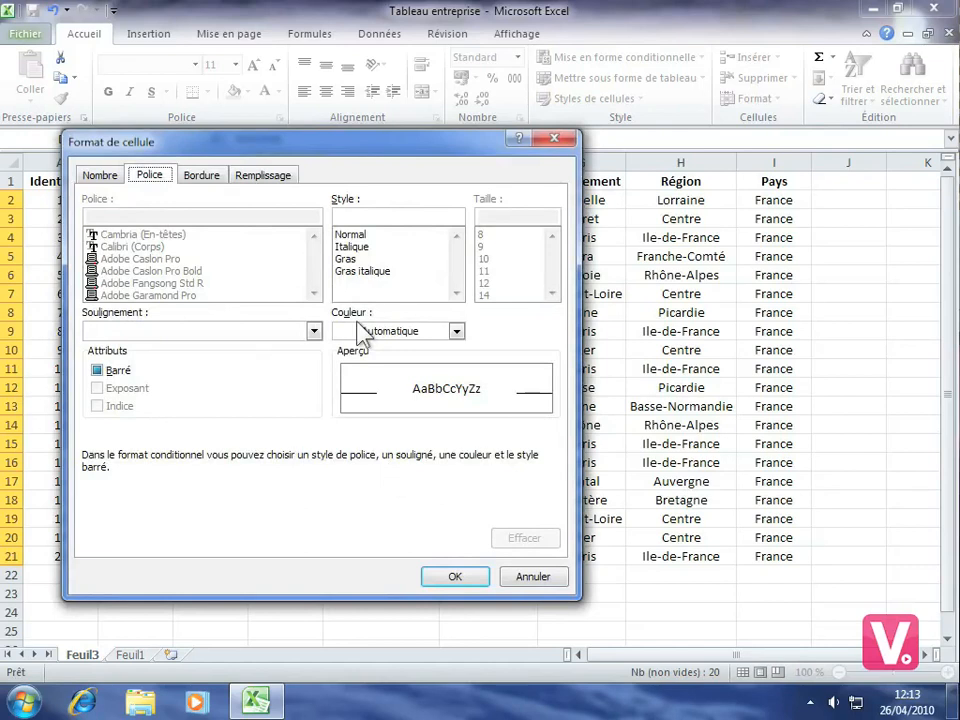
left_click(349, 262)
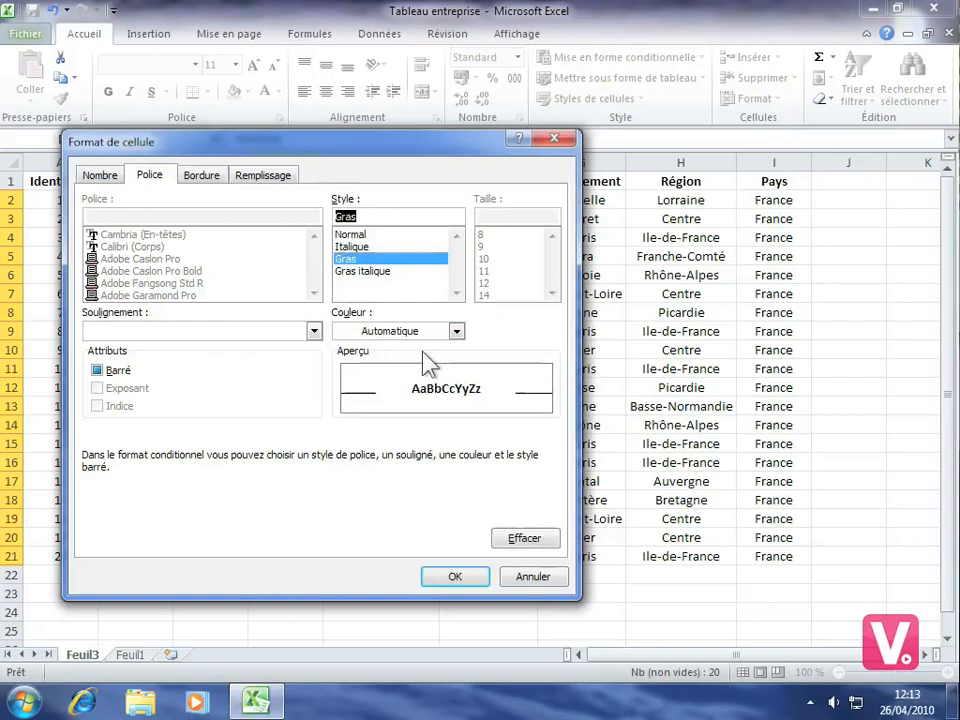
left_click(457, 330)
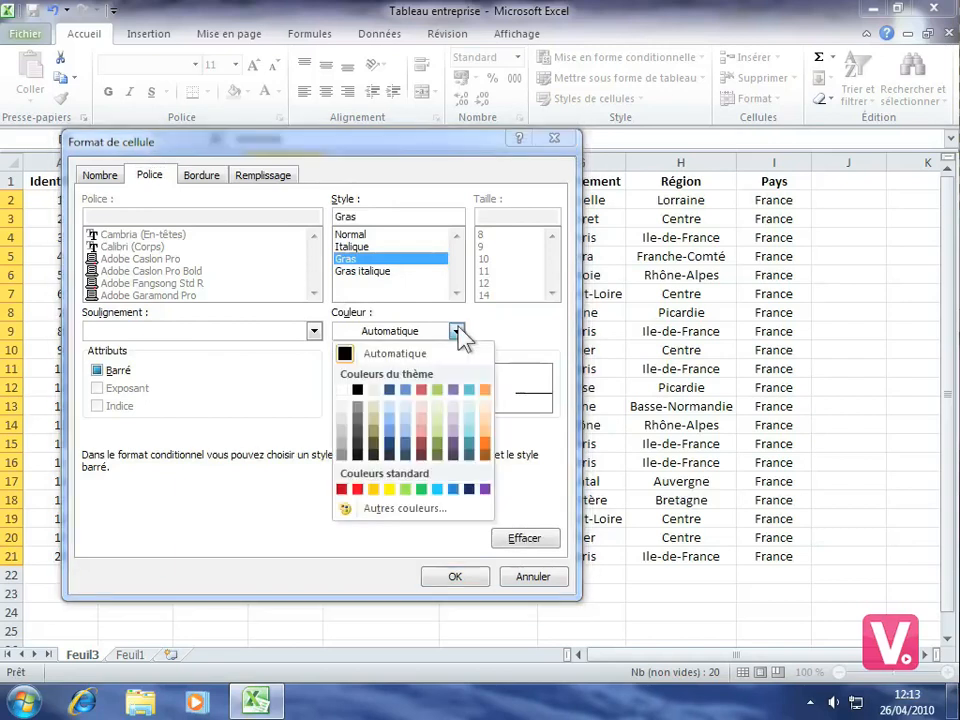
left_click(356, 489)
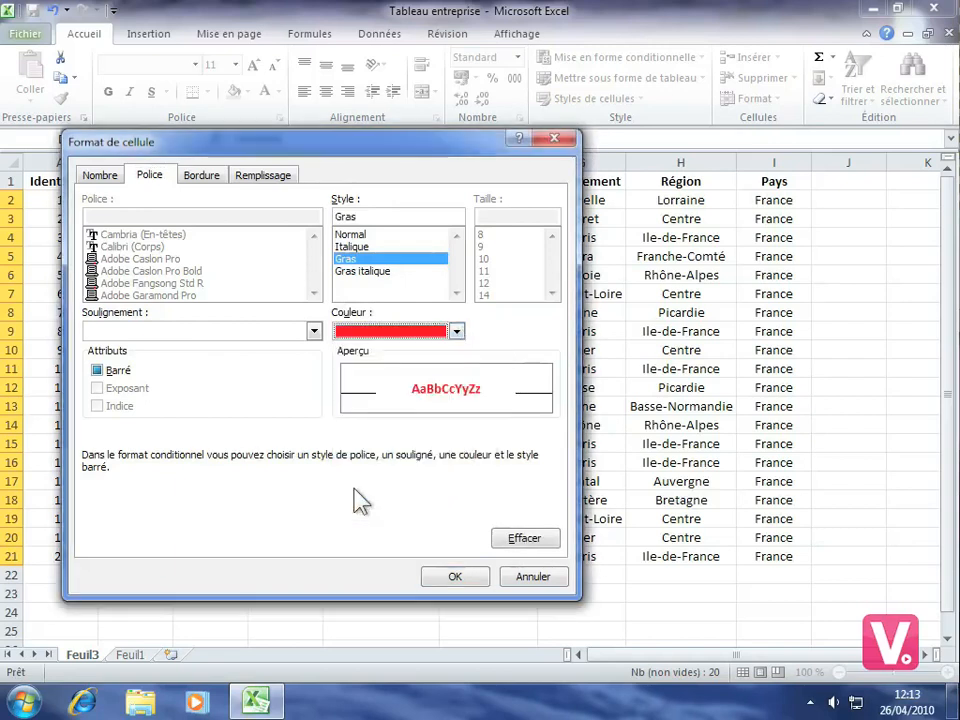
left_click(100, 375)
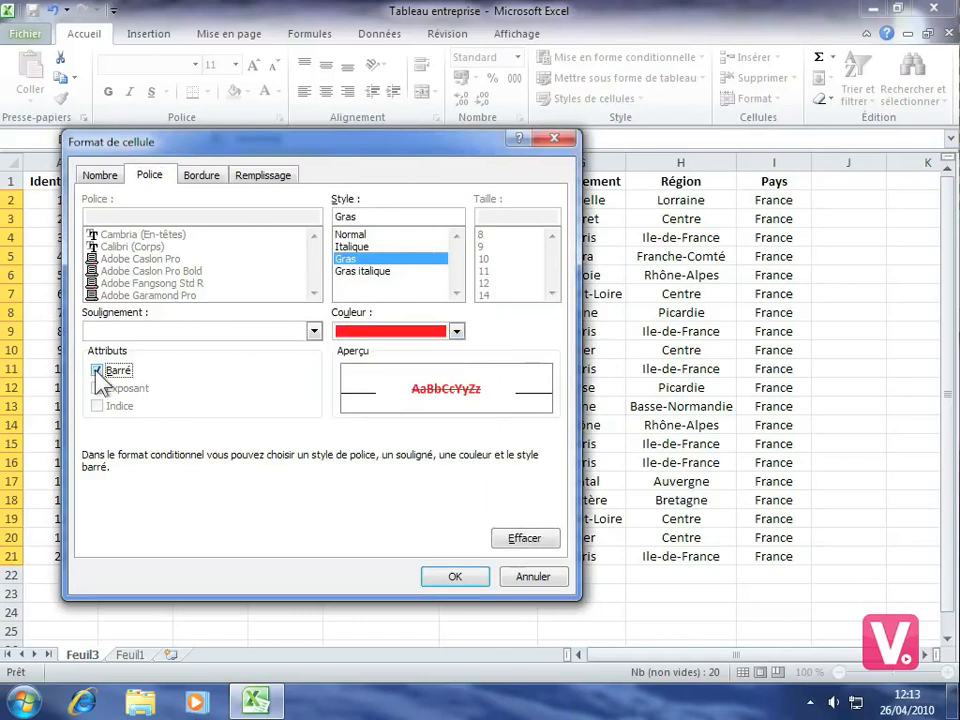
left_click(100, 375)
left_click(455, 577)
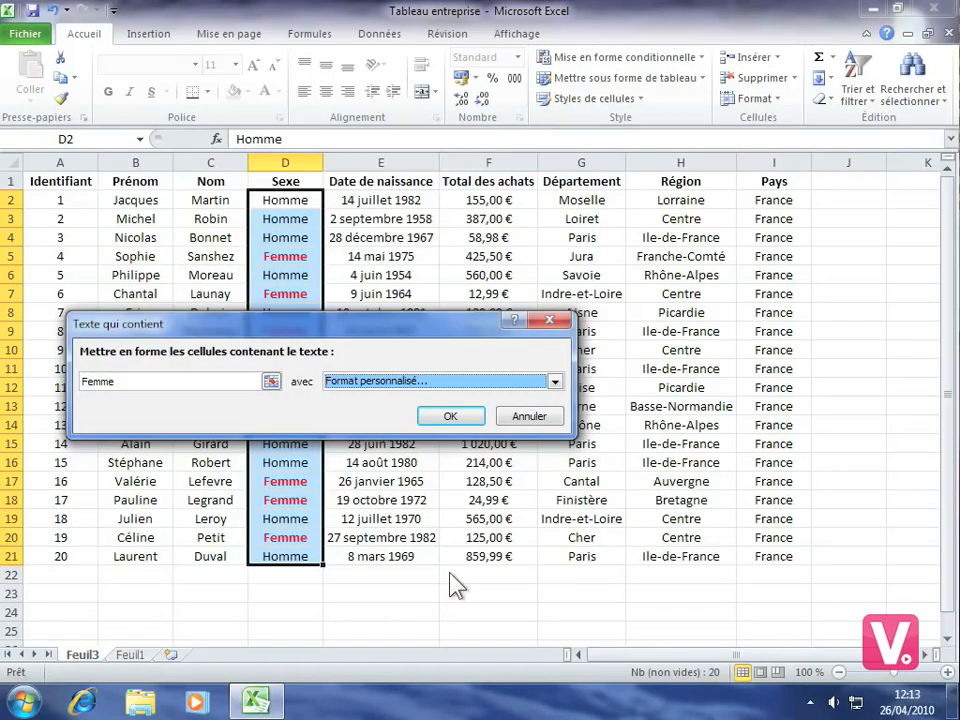
left_click(450, 418)
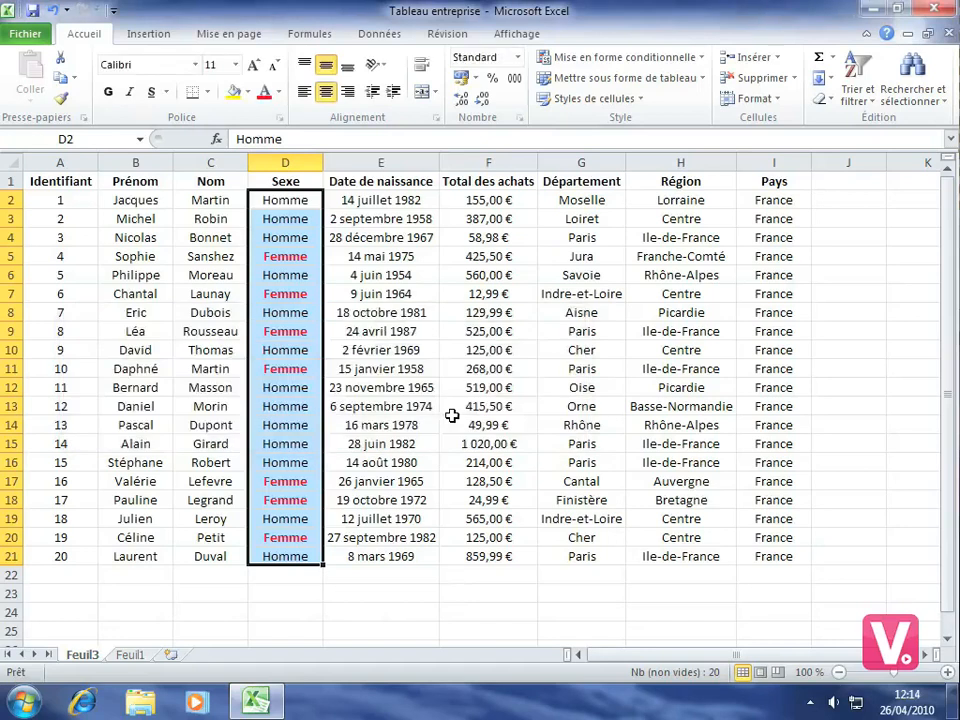
left_click(404, 315)
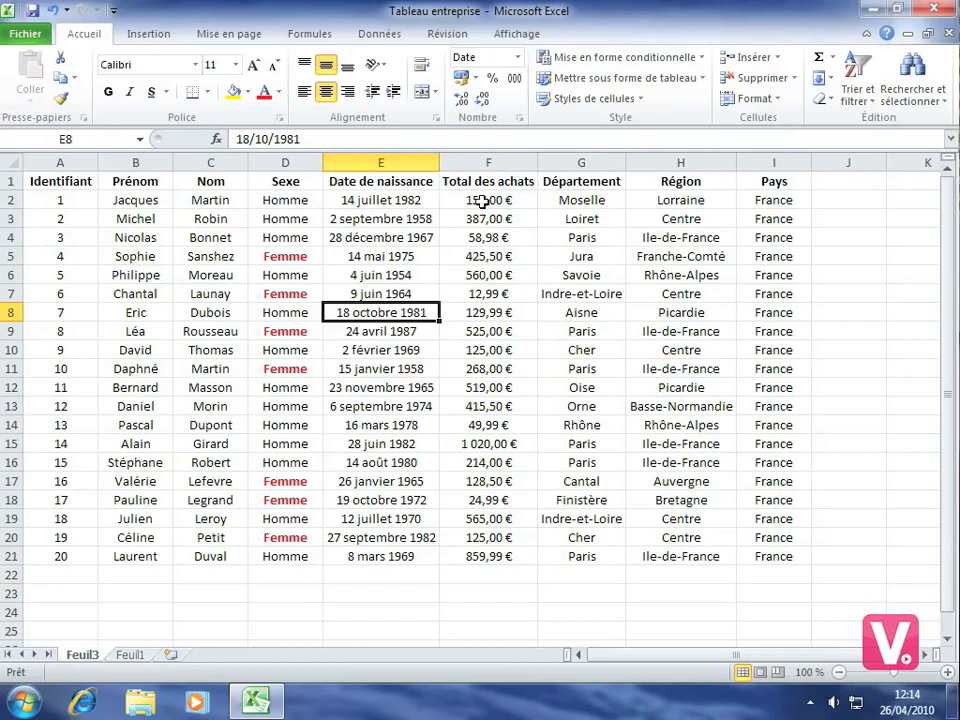
Apply green gradient data bars to the Total des achats values in F2:F21.
left_click_drag(483, 201, 484, 553)
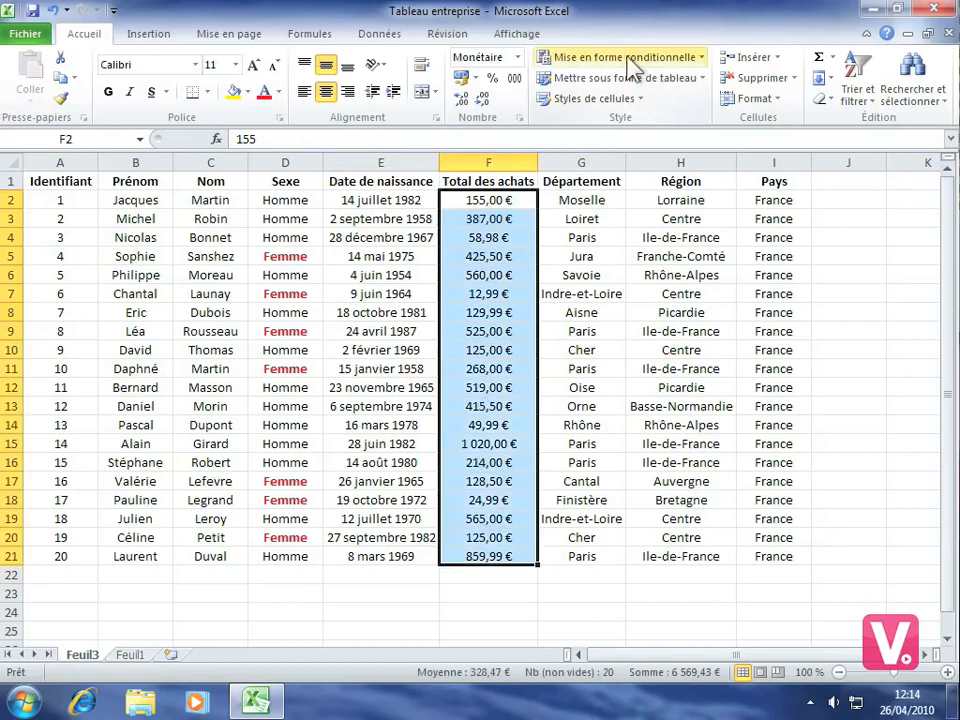
left_click(688, 60)
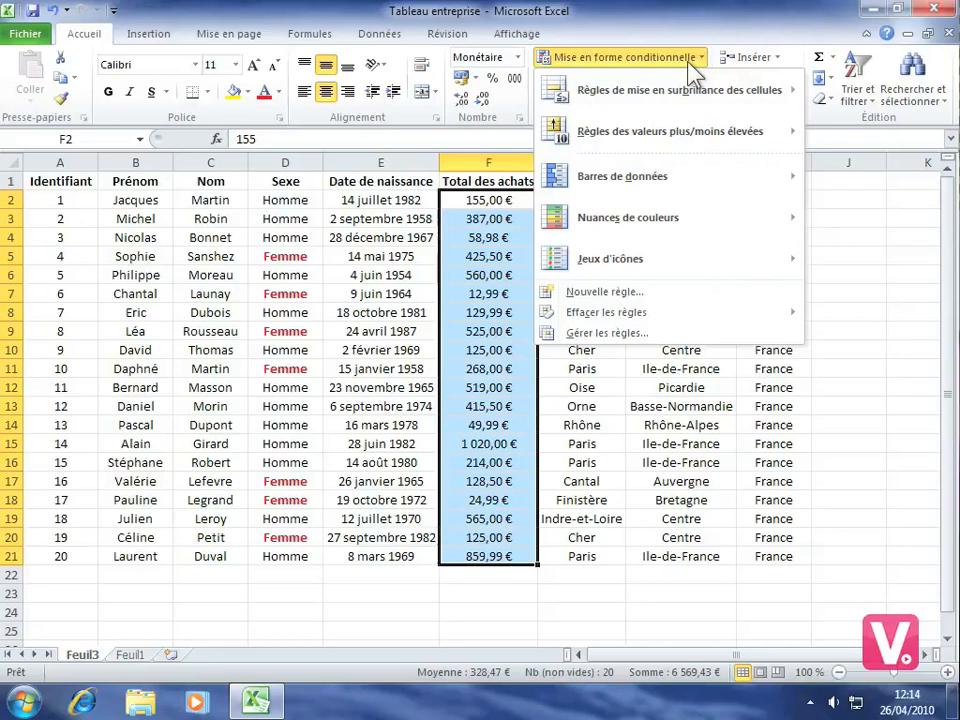
mouse_move(741, 180)
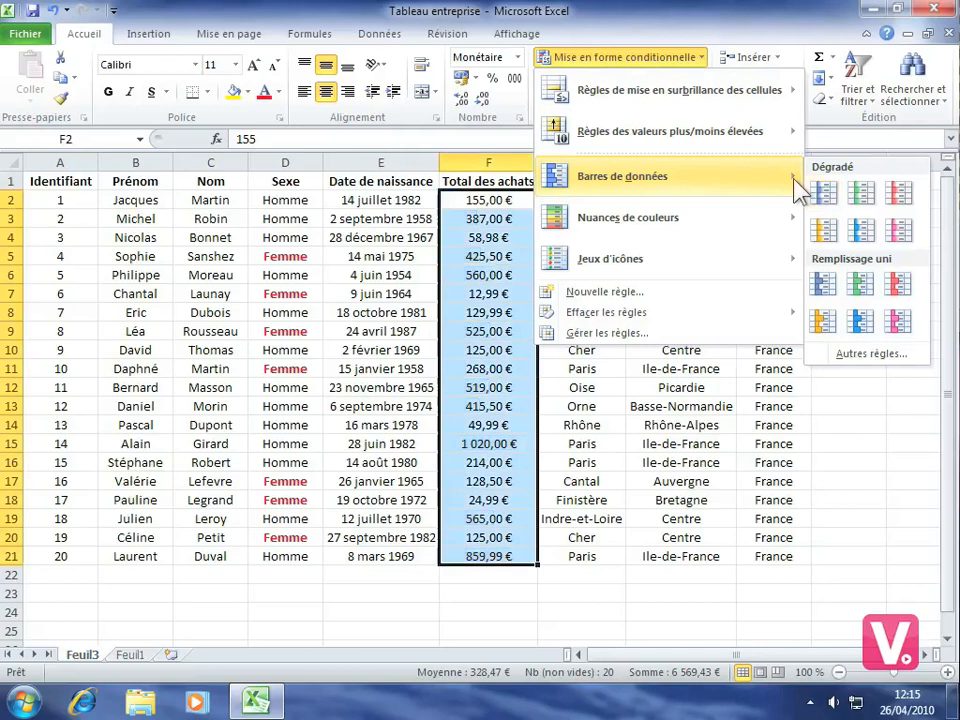
mouse_move(738, 222)
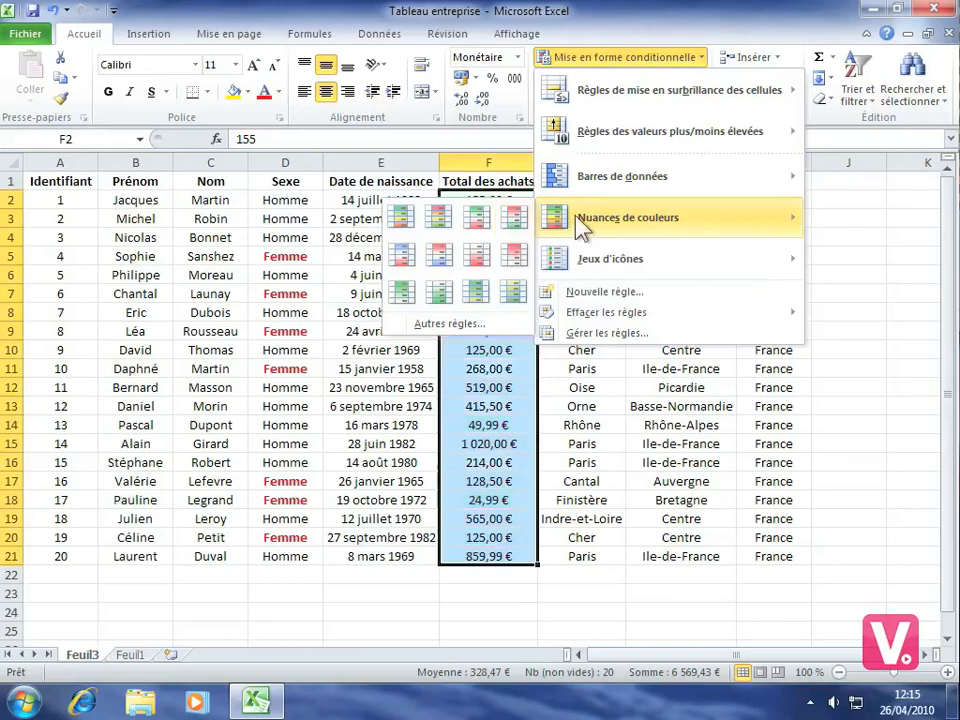
mouse_move(638, 256)
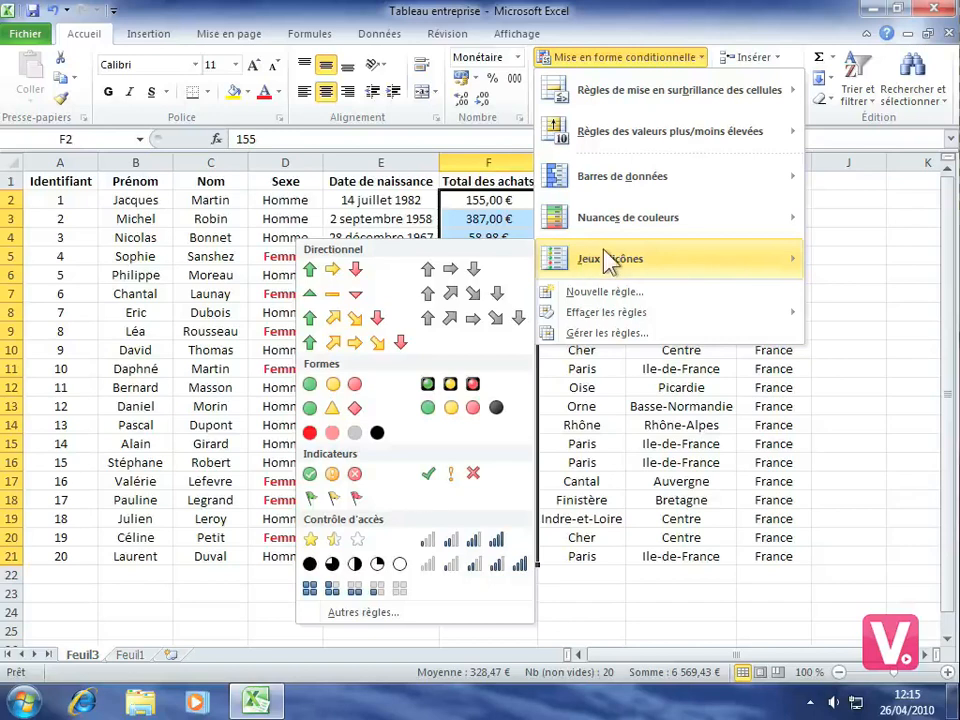
mouse_move(783, 193)
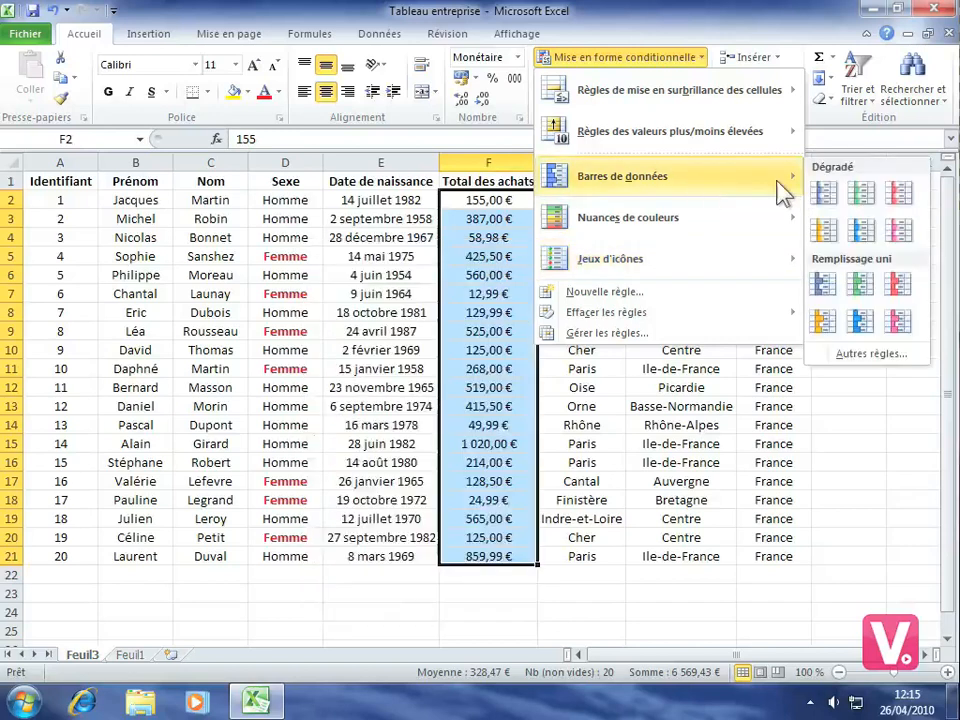
left_click(863, 196)
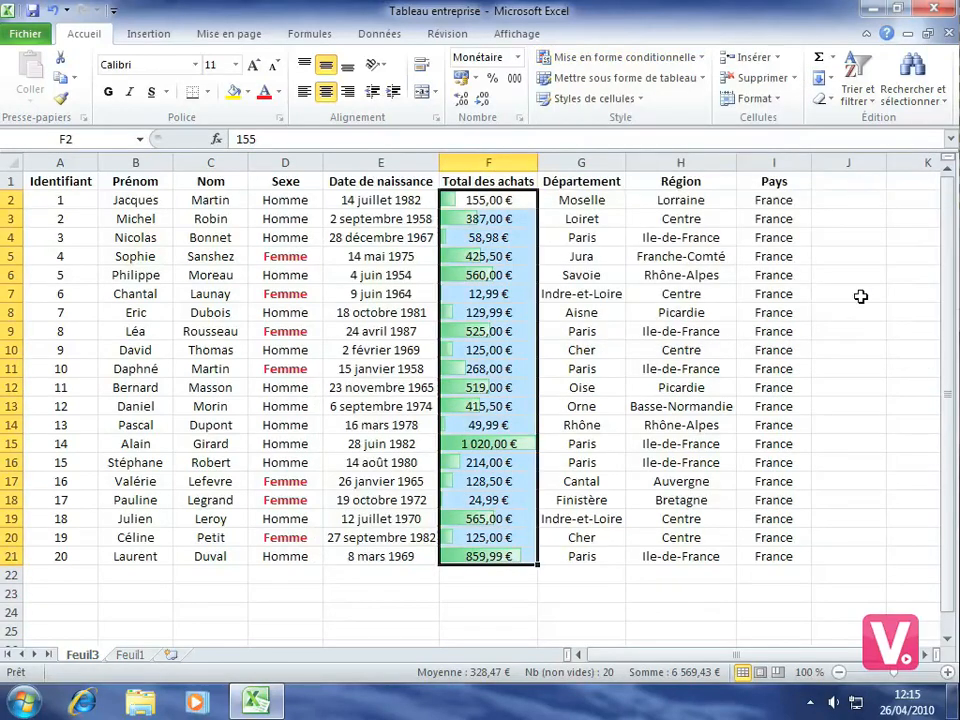
Start a new formatting rule on cell G14 that formats only cells that are empty (Cellules vides).
left_click(619, 425)
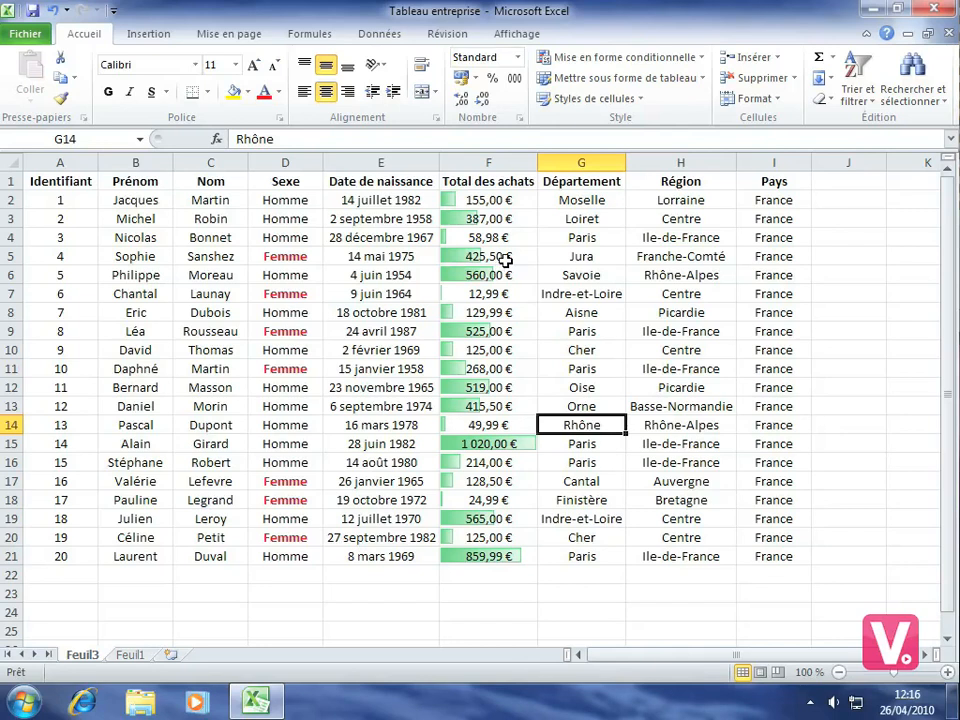
left_click(640, 57)
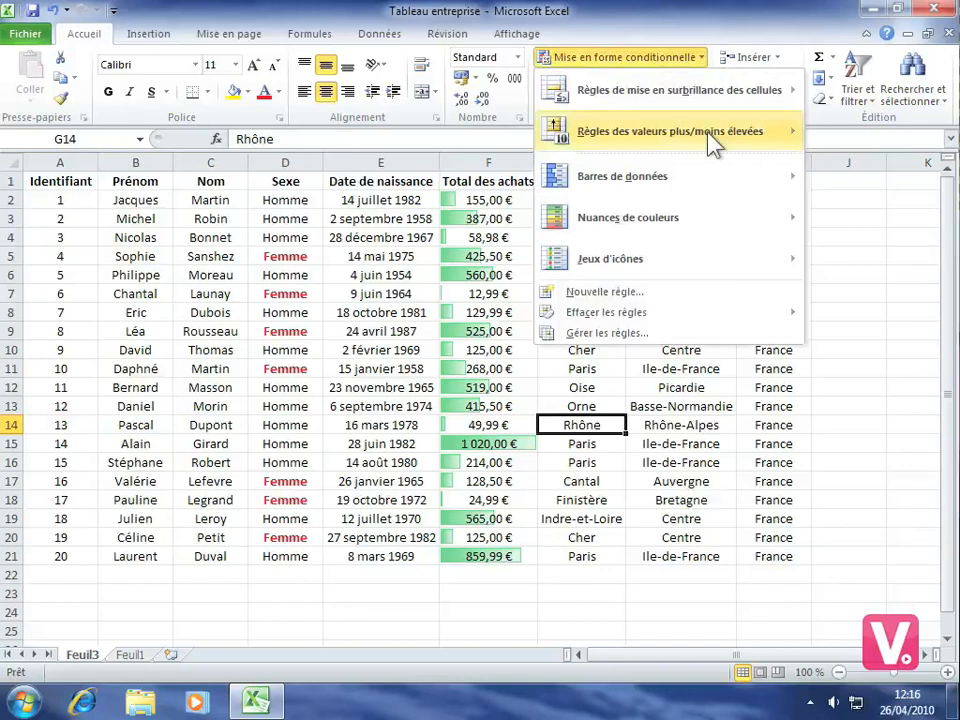
left_click(610, 293)
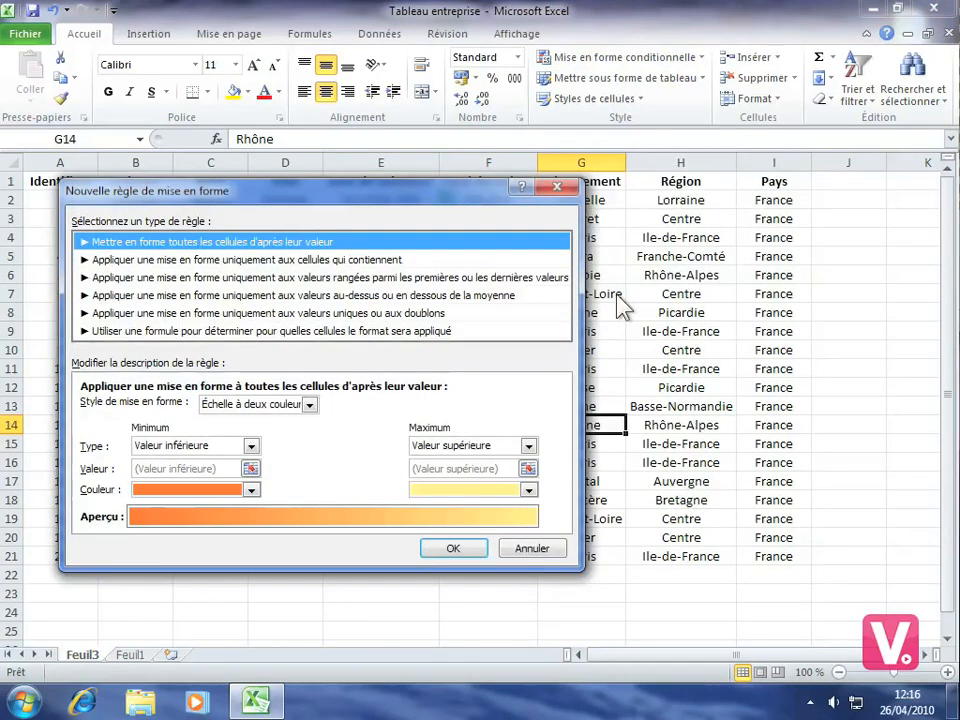
left_click(316, 260)
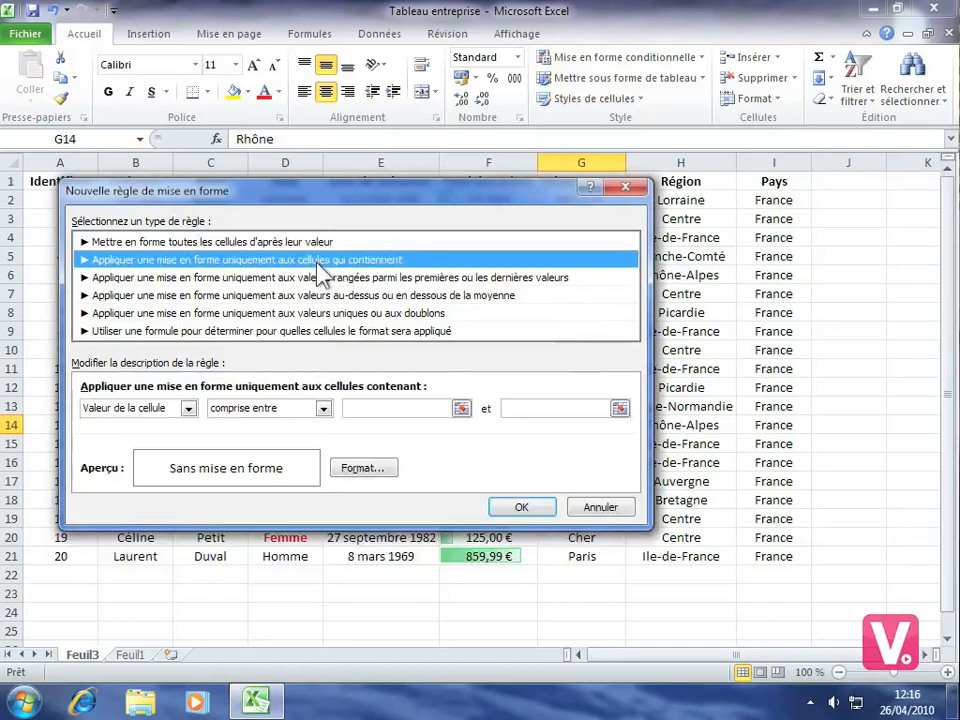
left_click(189, 408)
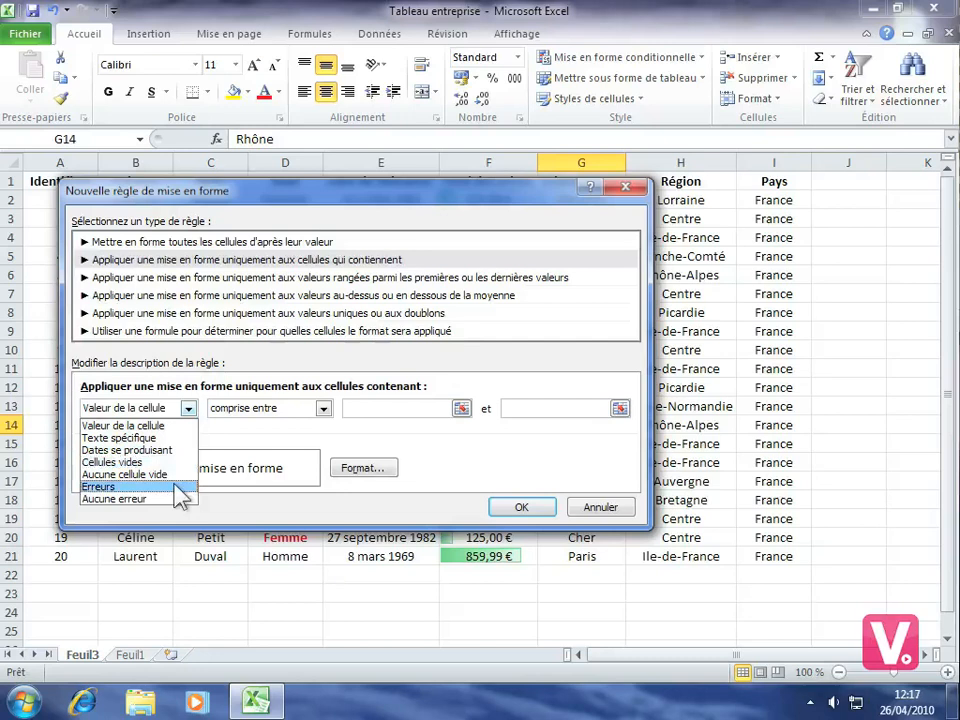
left_click(116, 463)
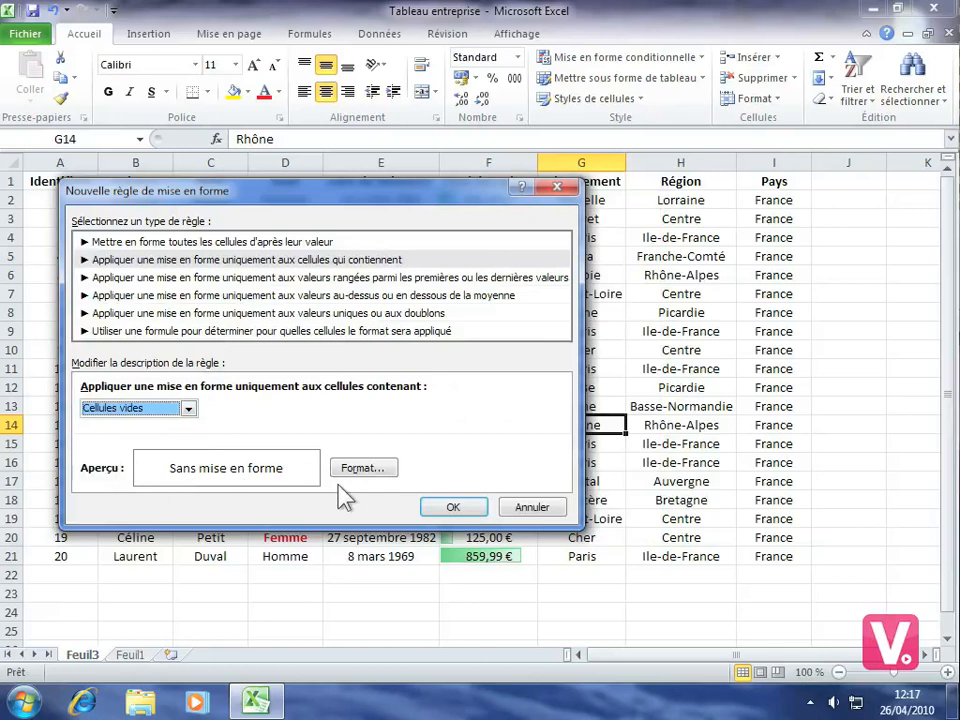
Set the empty-cells rule's format to a light green fill and create the rule.
left_click(364, 470)
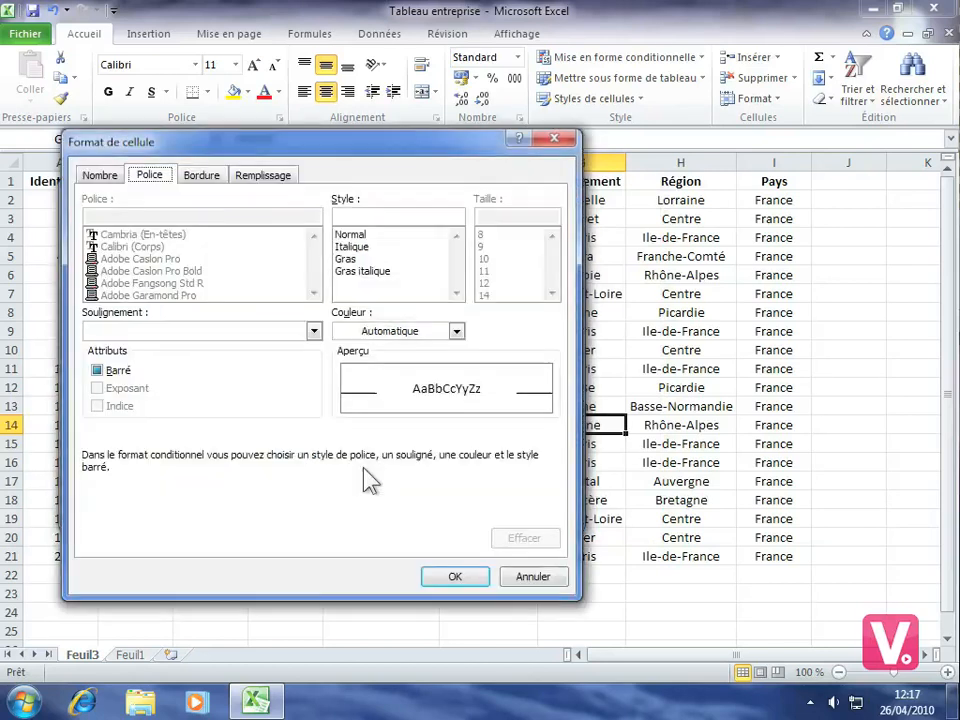
left_click(263, 175)
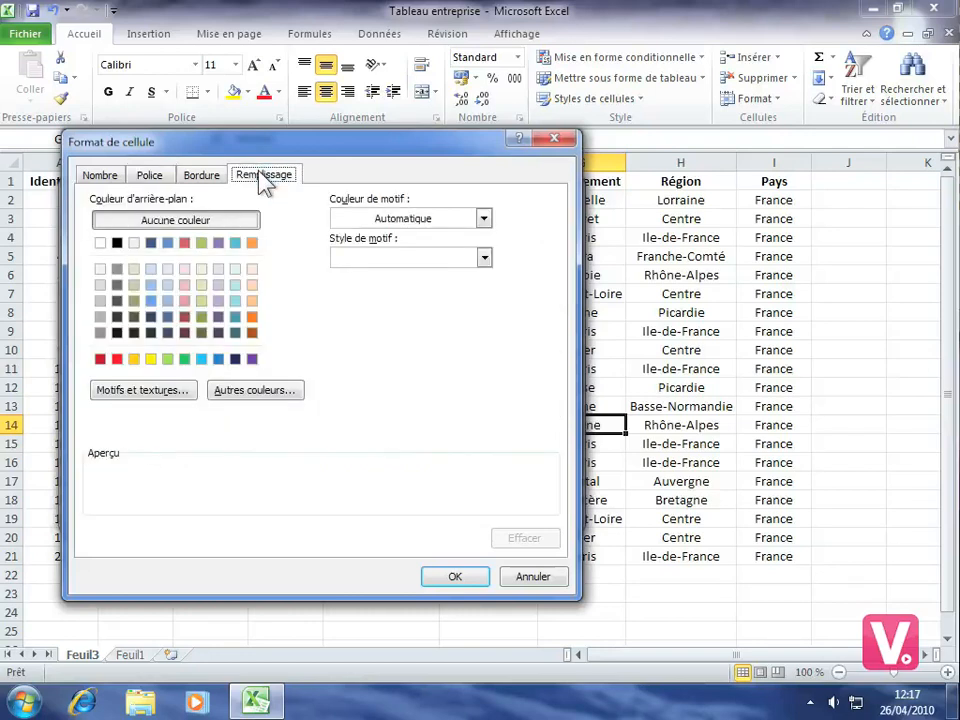
left_click(167, 360)
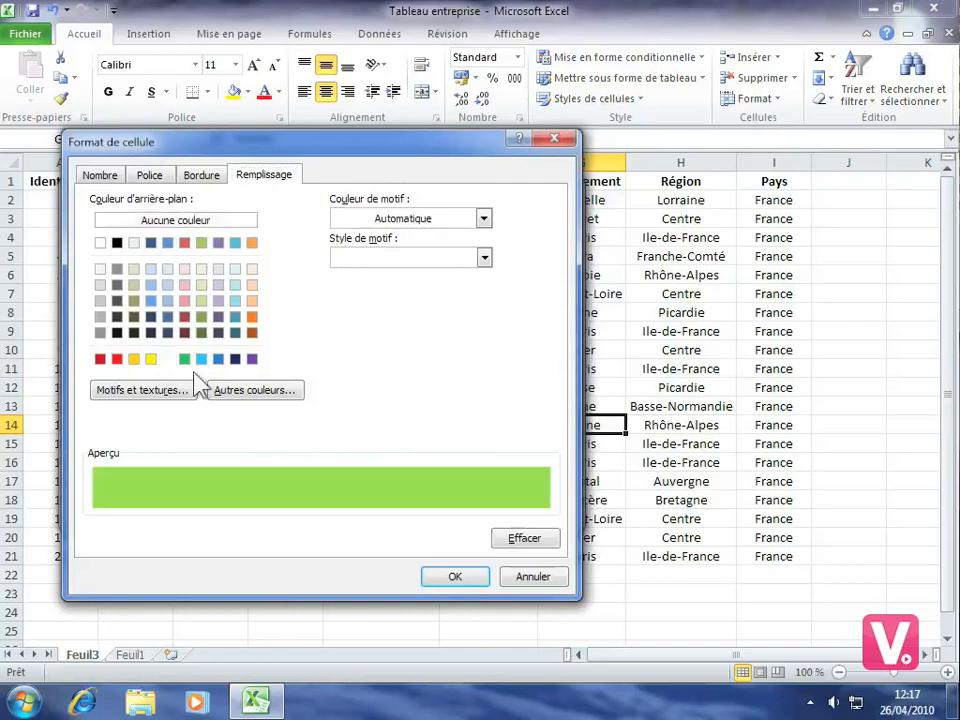
left_click(450, 578)
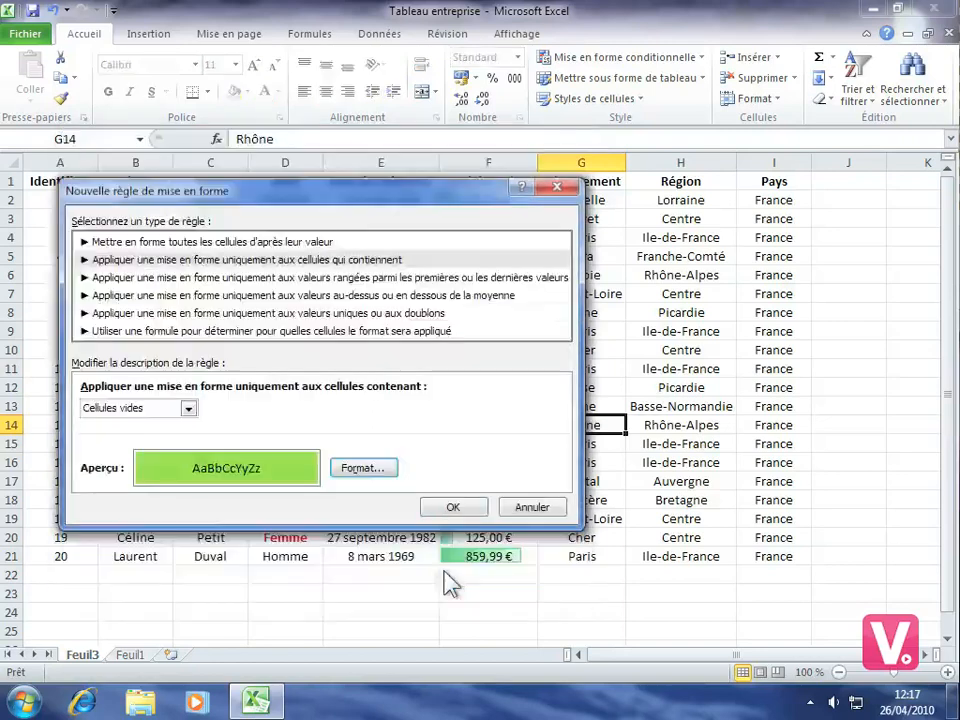
left_click(449, 508)
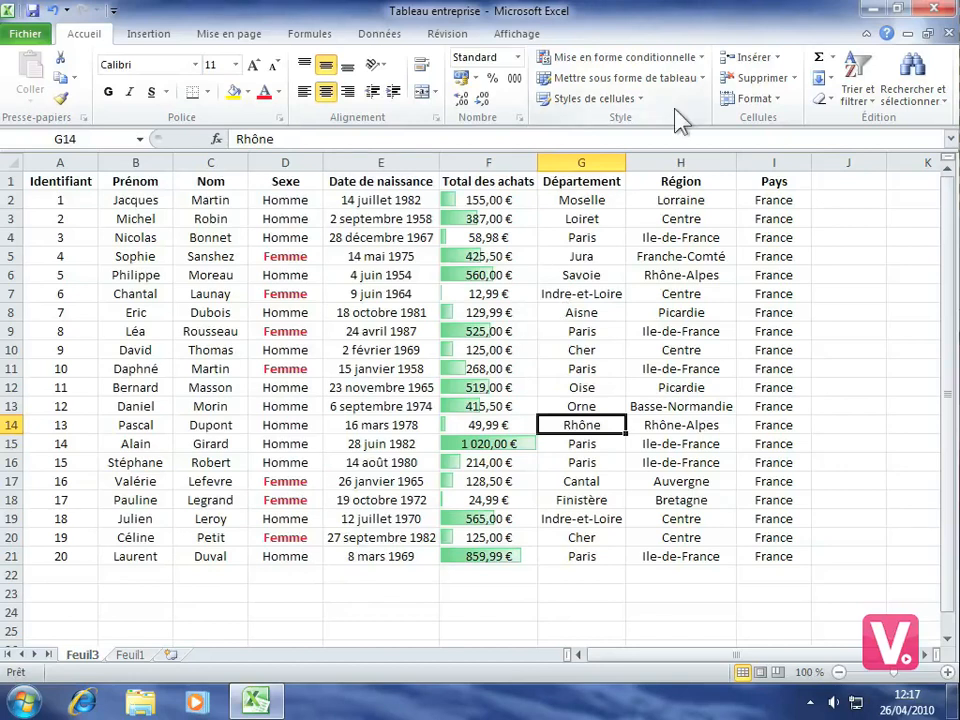
Extend the empty-cells rule's applied range to =$A$1:$J$25 in the conditional formatting rules manager and apply it.
left_click(652, 66)
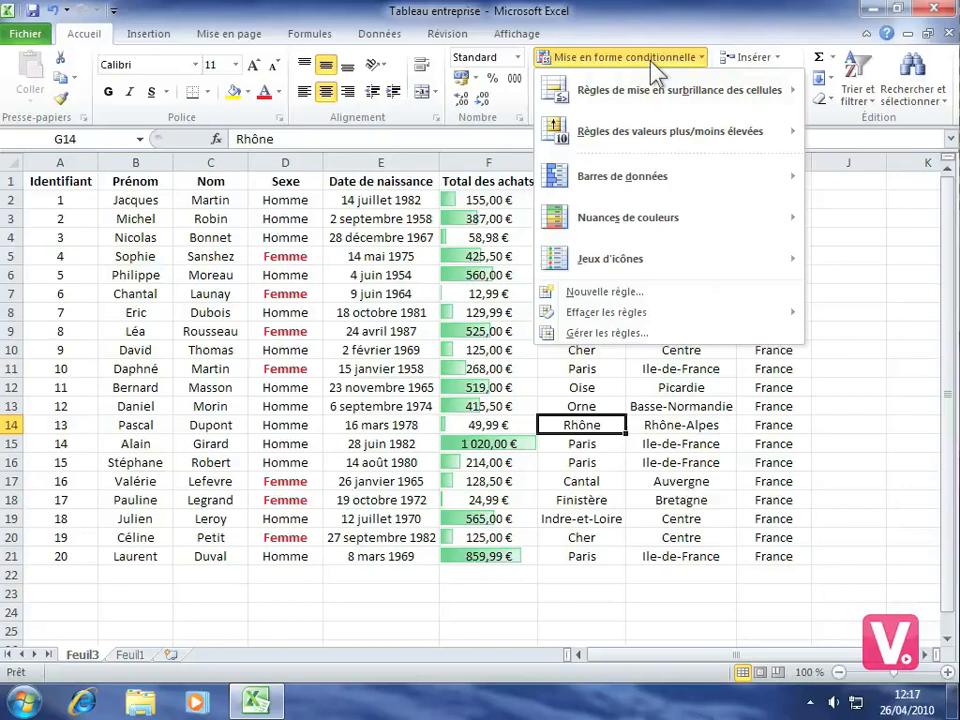
left_click(760, 334)
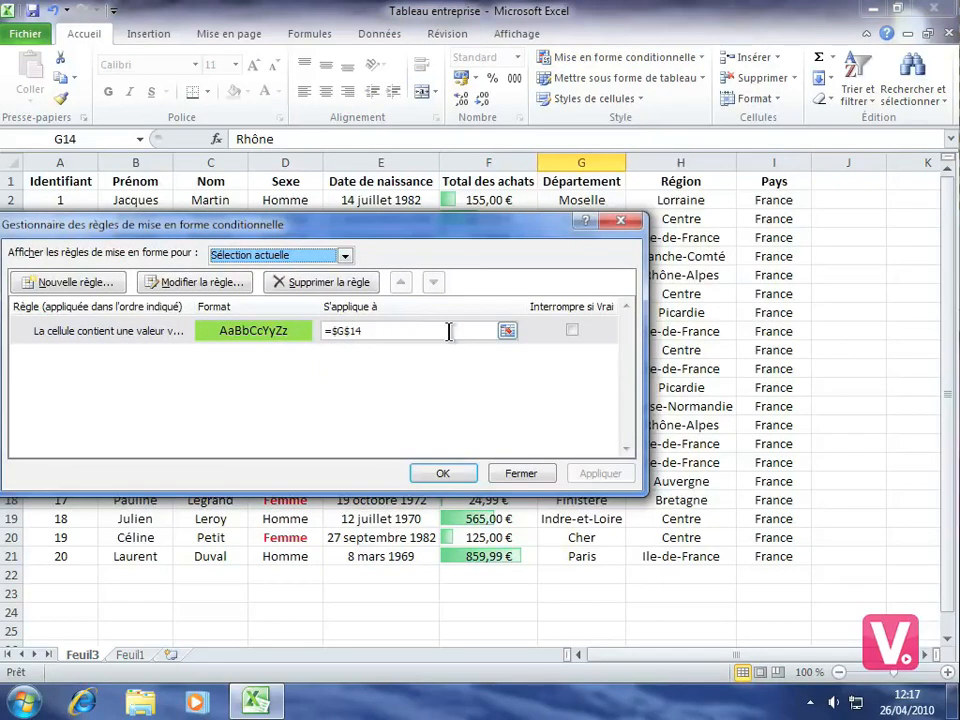
left_click(507, 330)
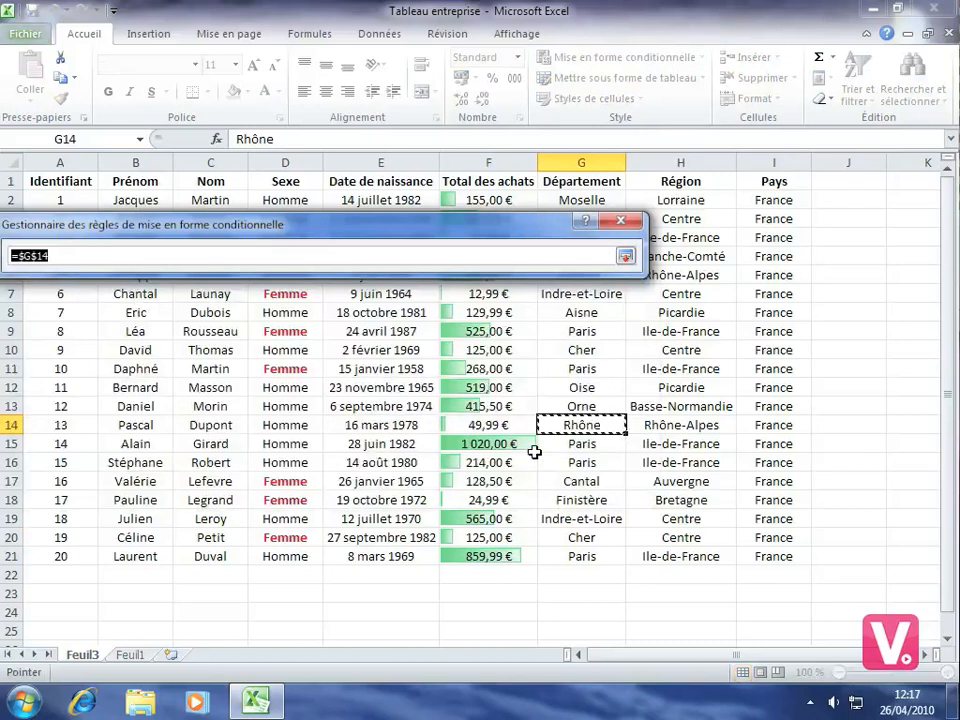
left_click(49, 181)
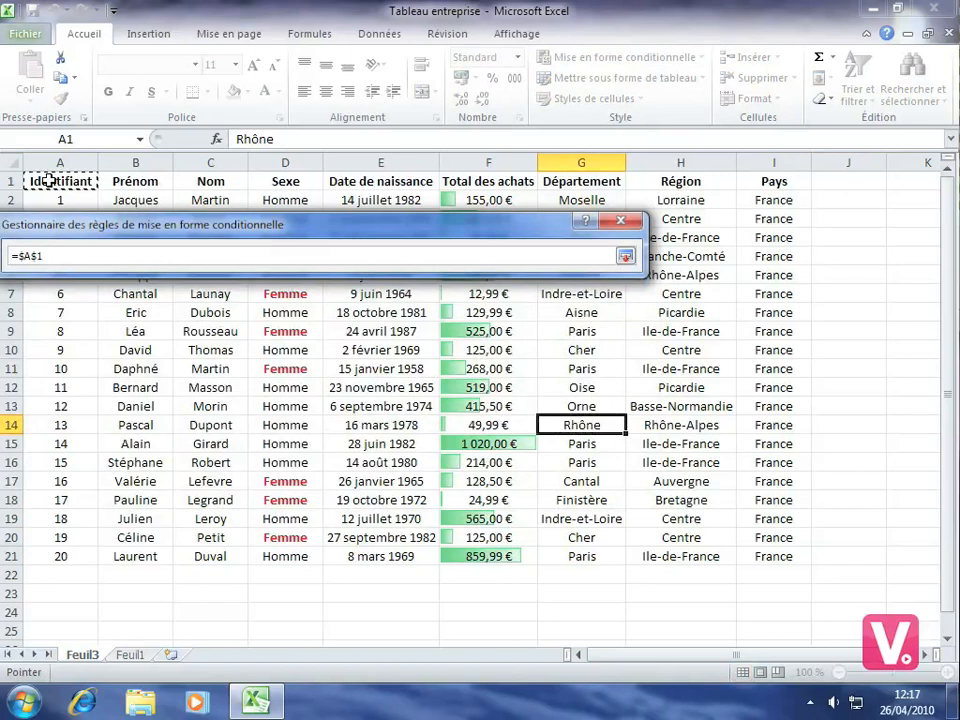
left_click_drag(49, 181, 858, 622)
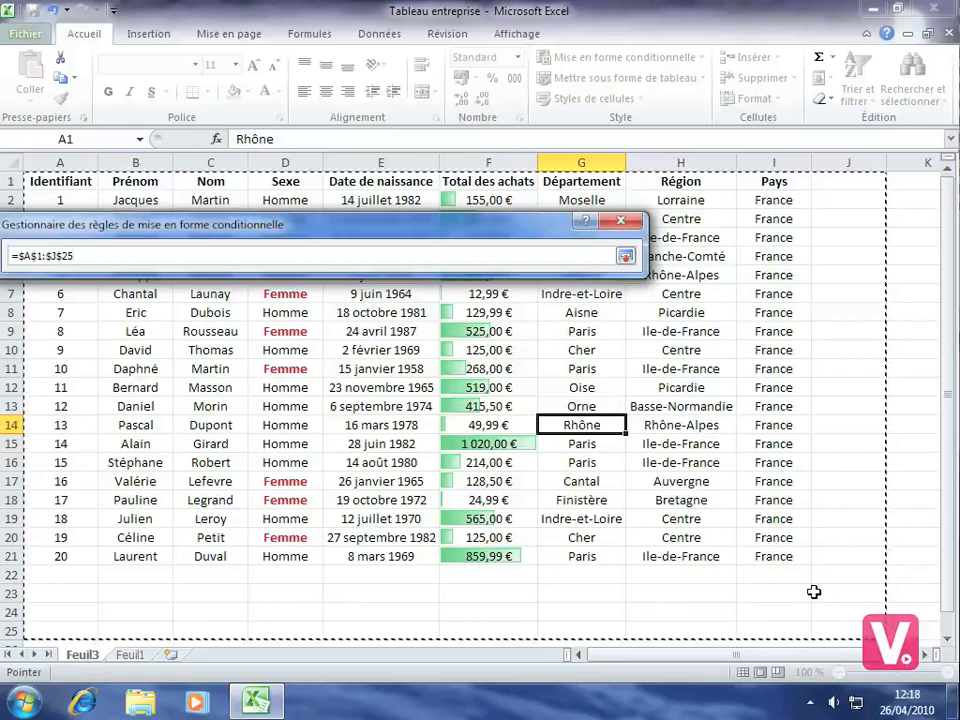
left_click(625, 258)
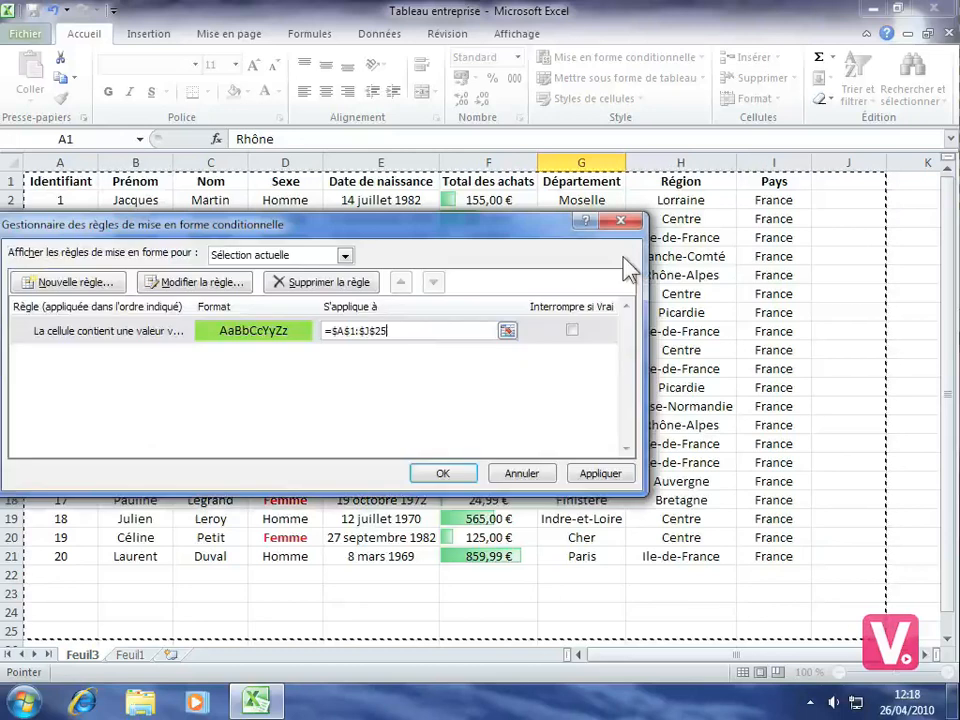
left_click(441, 474)
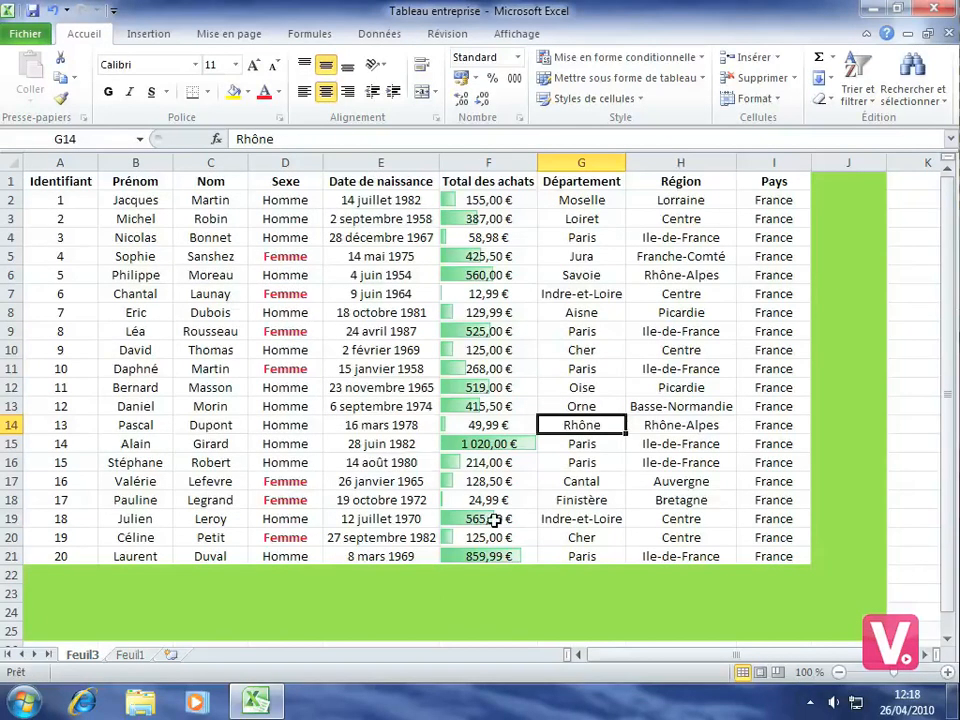
Clear all conditional formatting rules from the entire sheet.
left_click(422, 578)
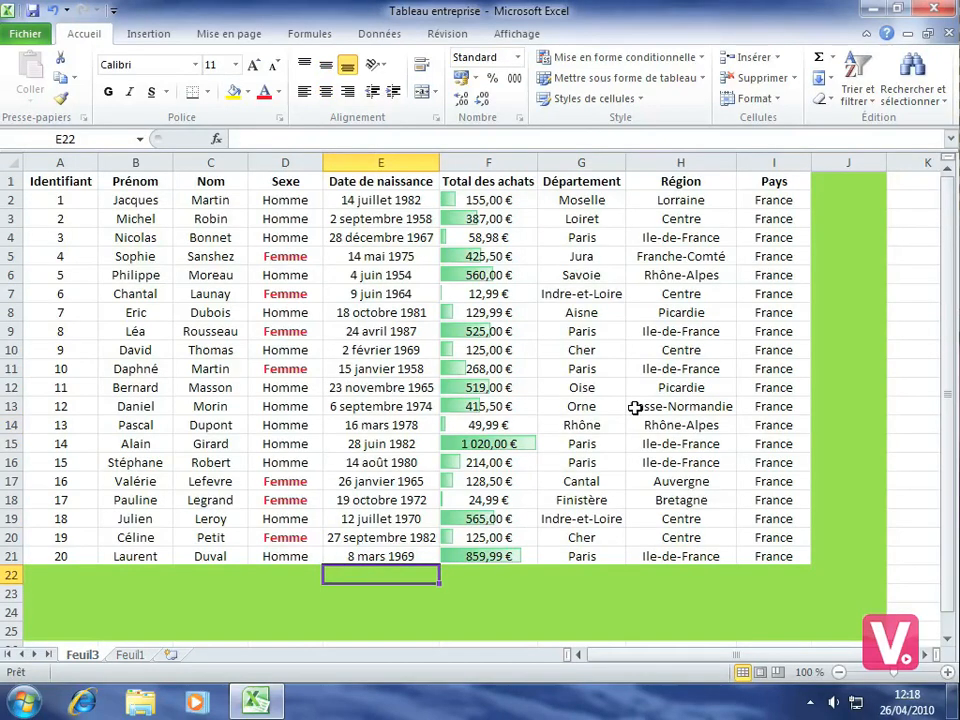
left_click(628, 58)
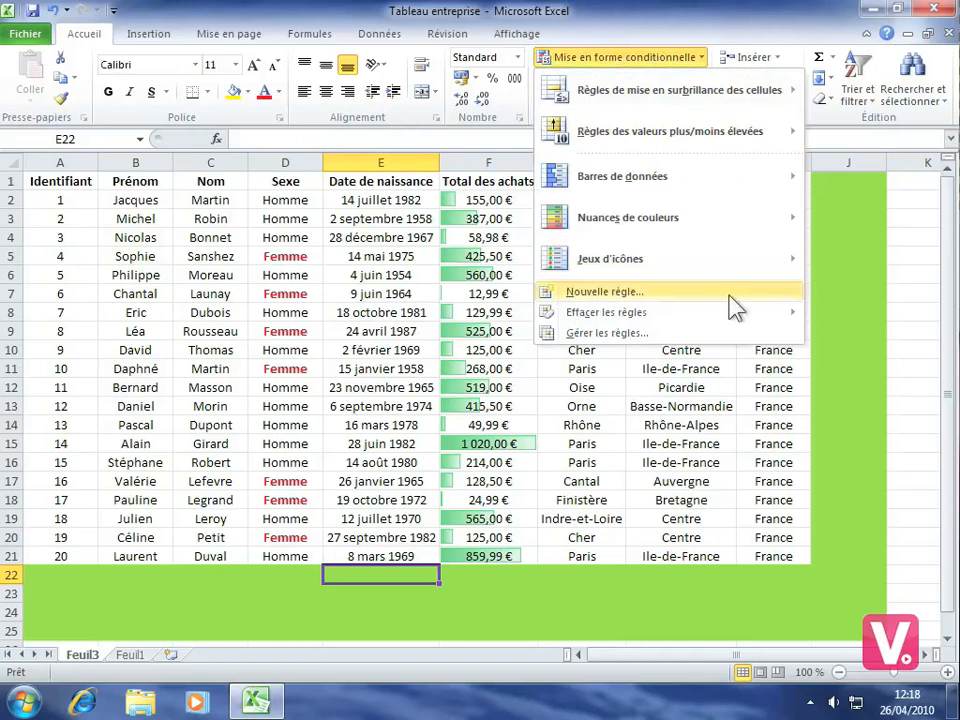
mouse_move(711, 316)
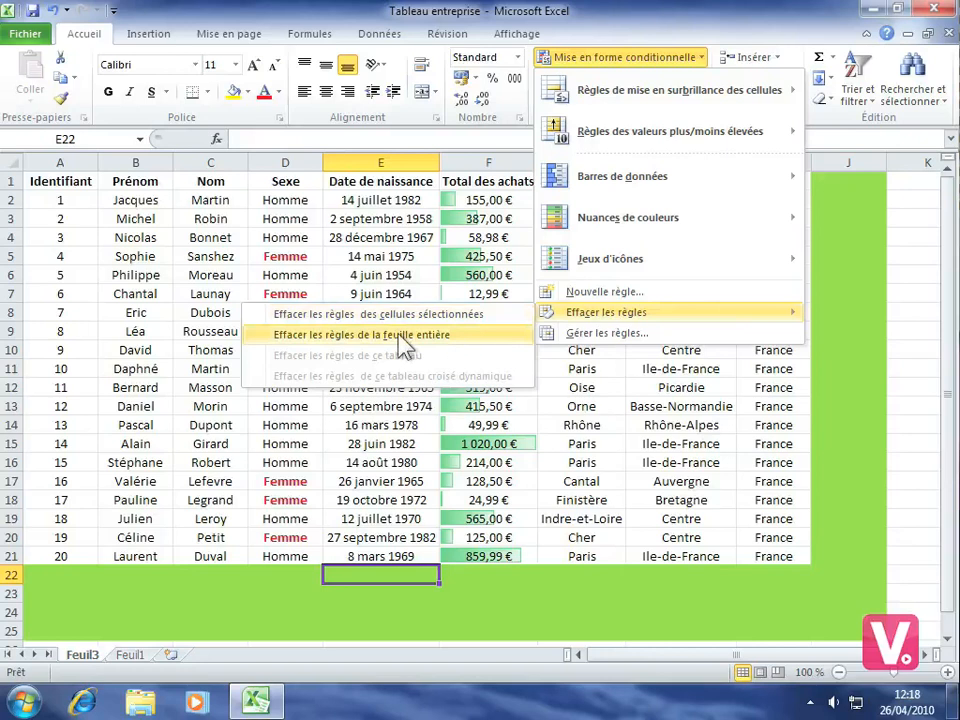
left_click(424, 334)
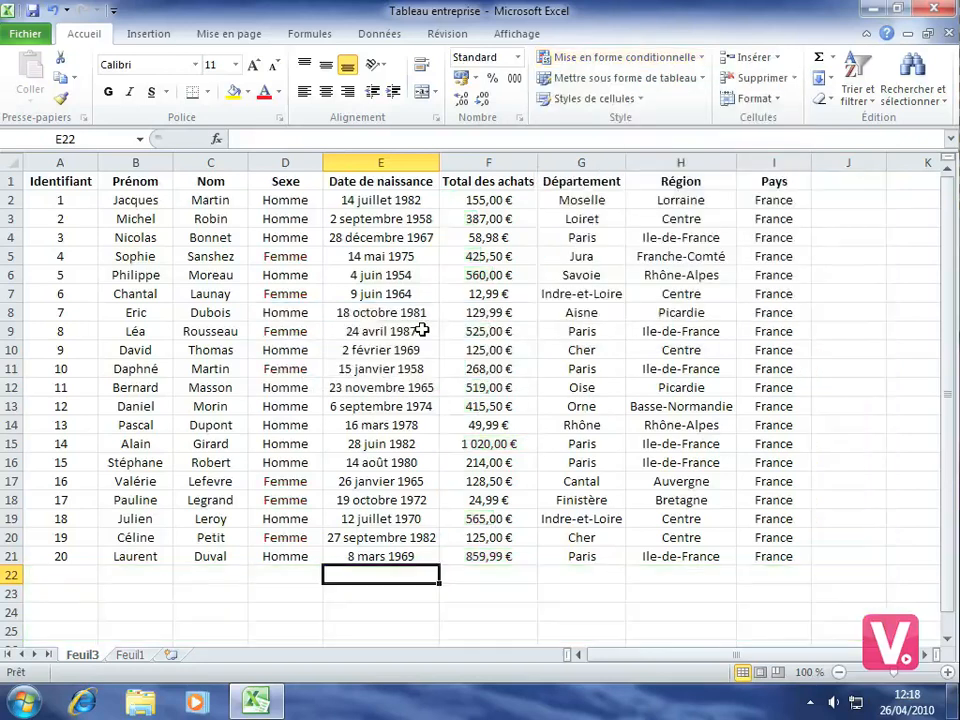